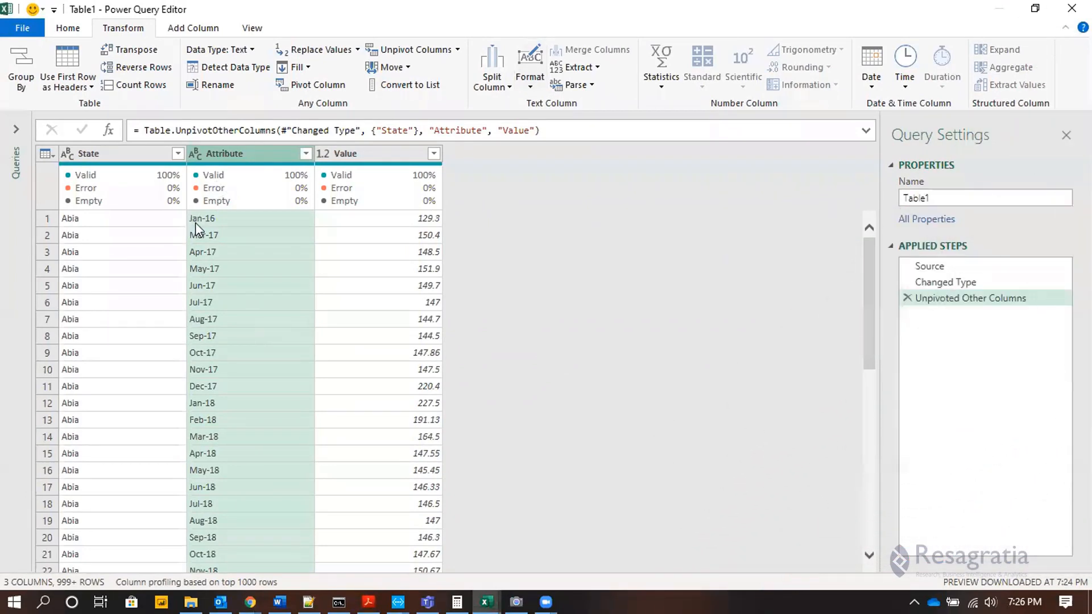
- Add a custom column to the table with the formula = "1", keeping the column name Custom
click(204, 220)
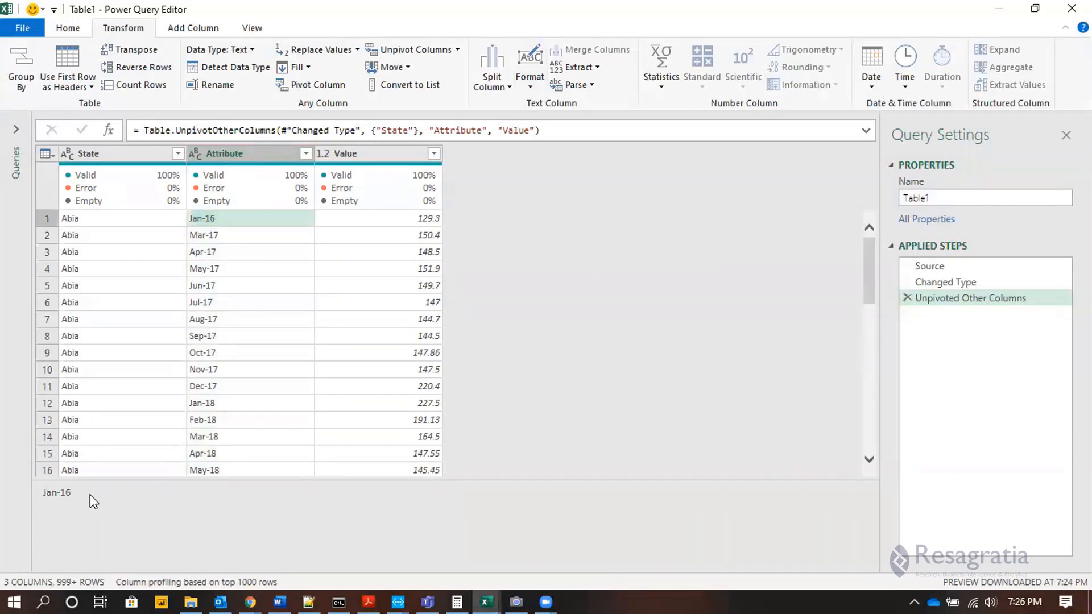
click(240, 159)
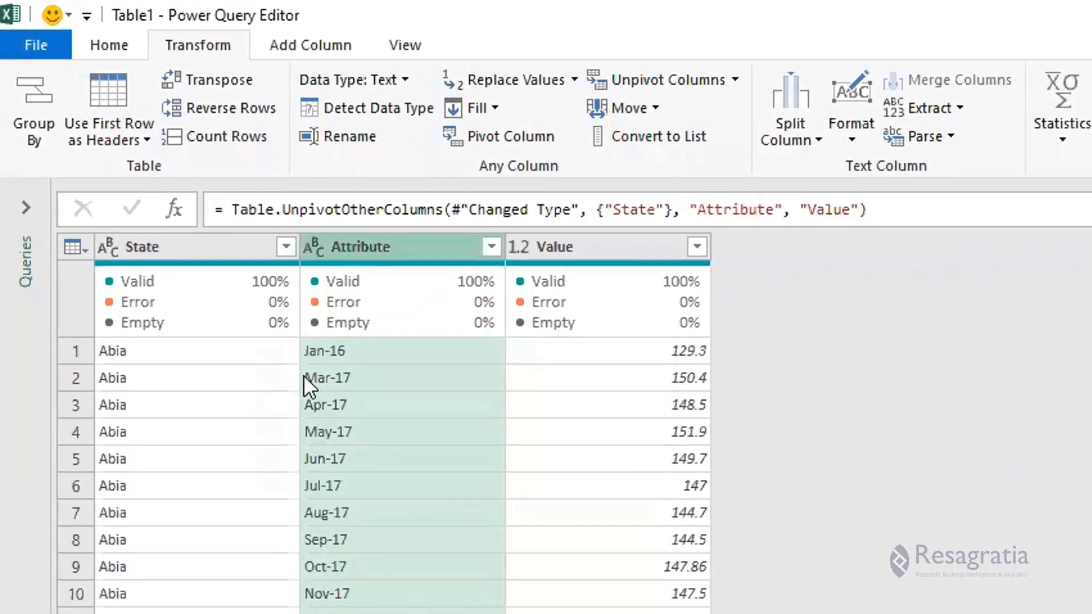
mouse_move(364, 255)
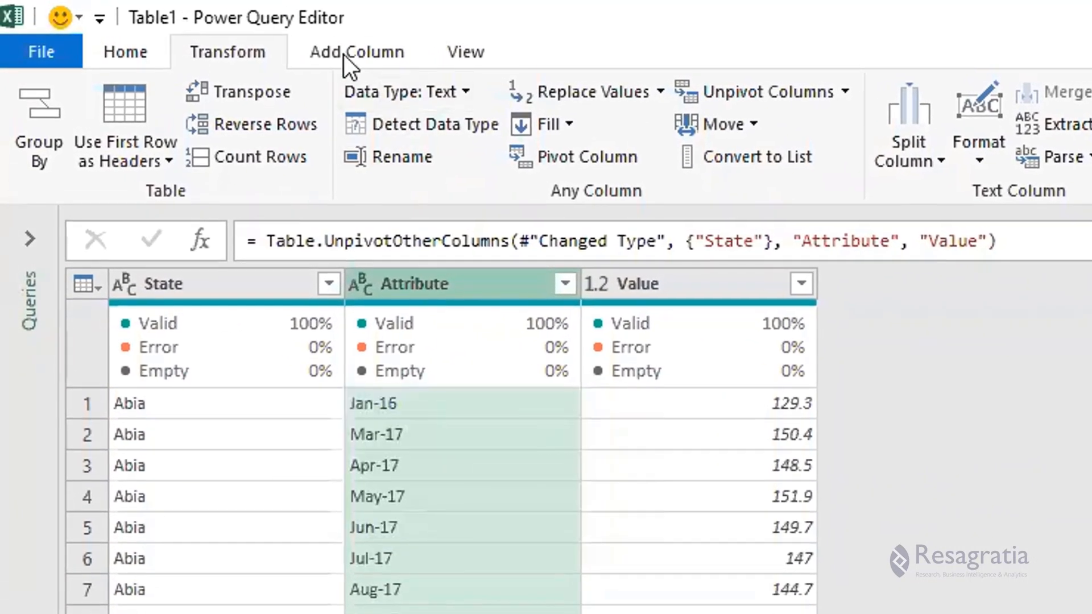
click(338, 52)
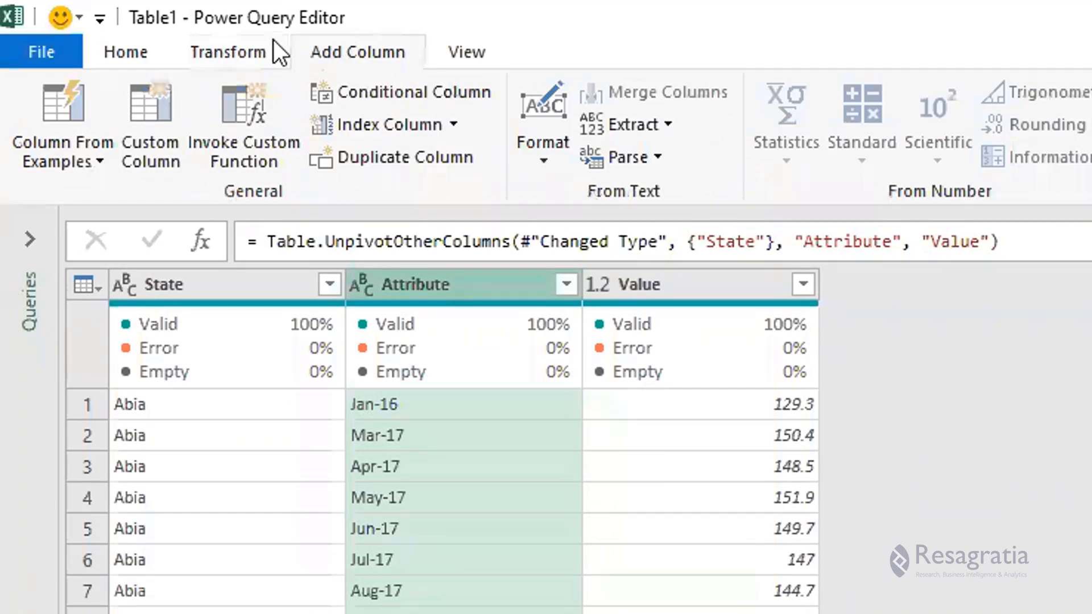
click(140, 119)
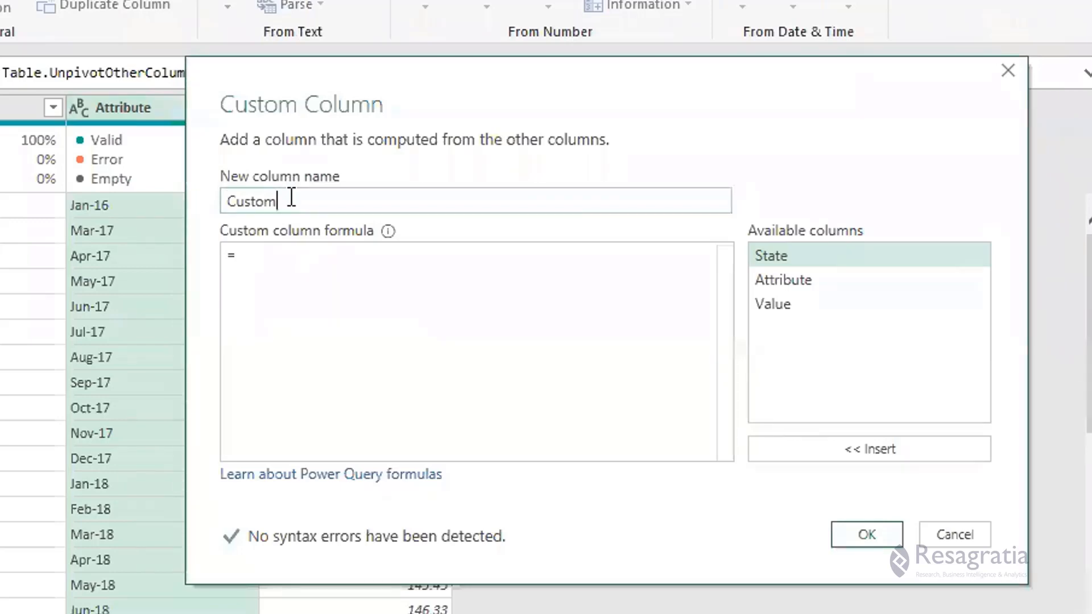
click(274, 257)
text("1")
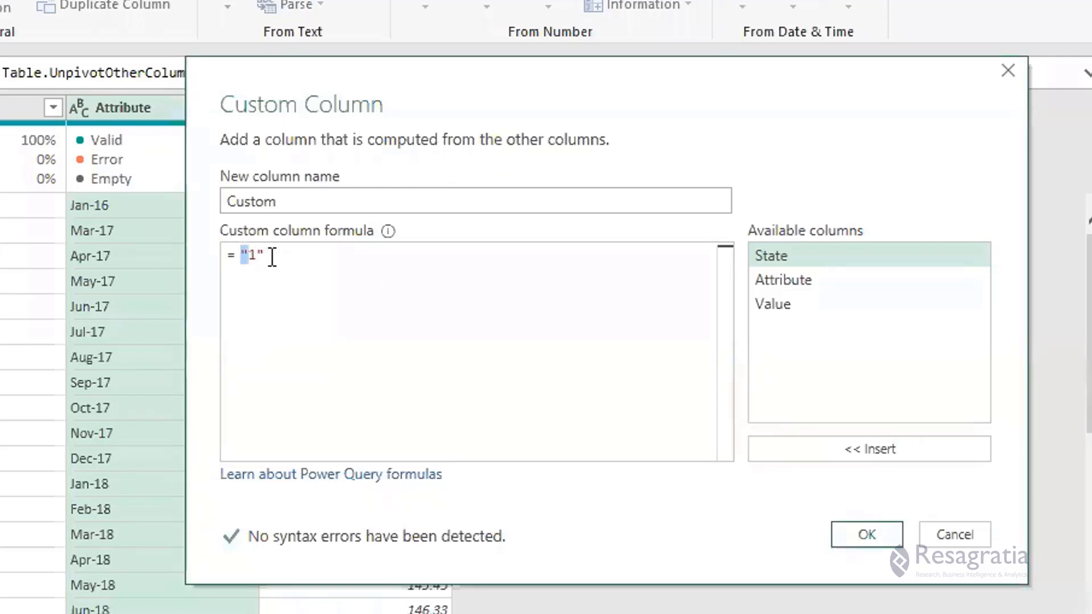
drag(274, 264, 270, 264)
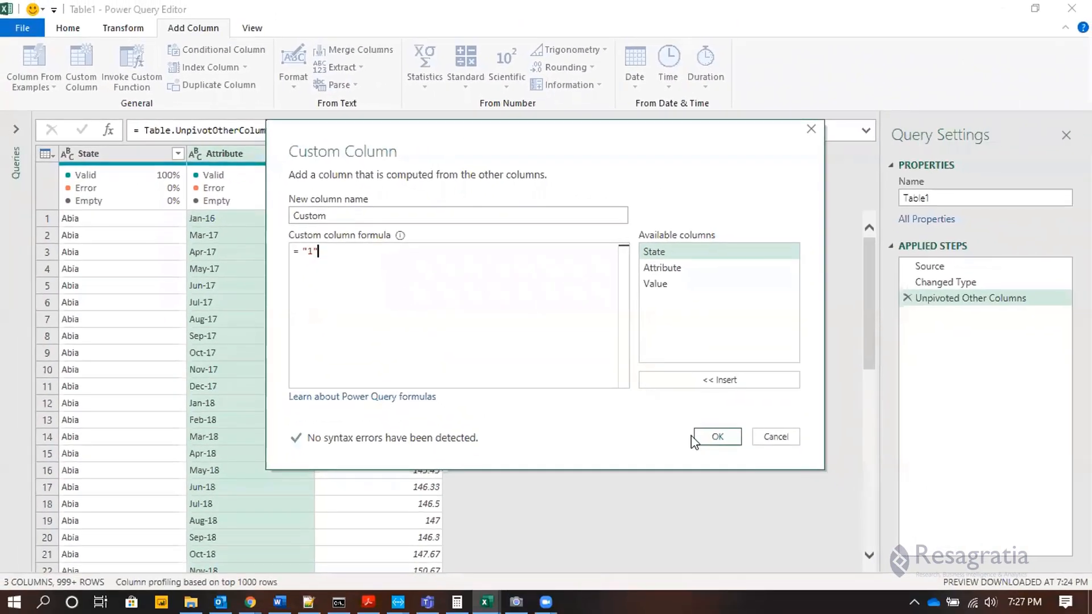
click(714, 368)
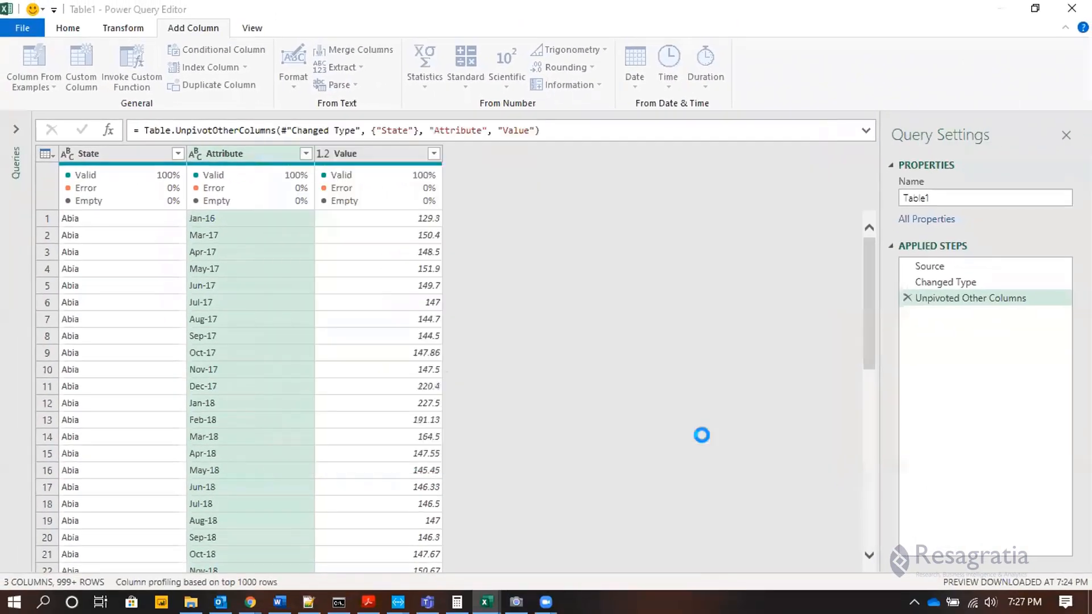
- Move the Custom column between the State and Attribute columns
scroll(494, 366, down, 18)
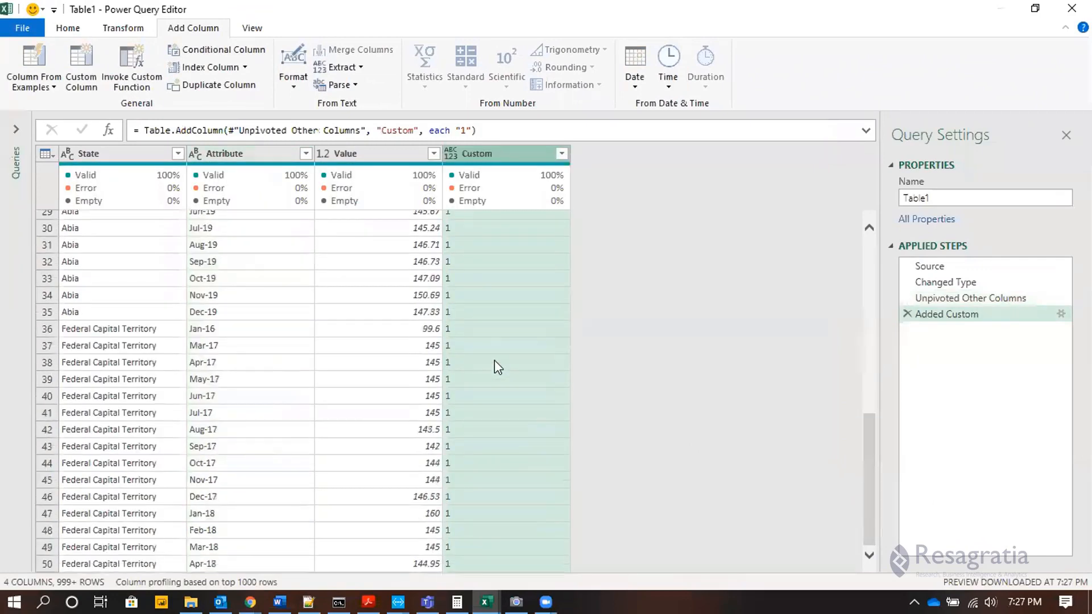
scroll(494, 361, up, 18)
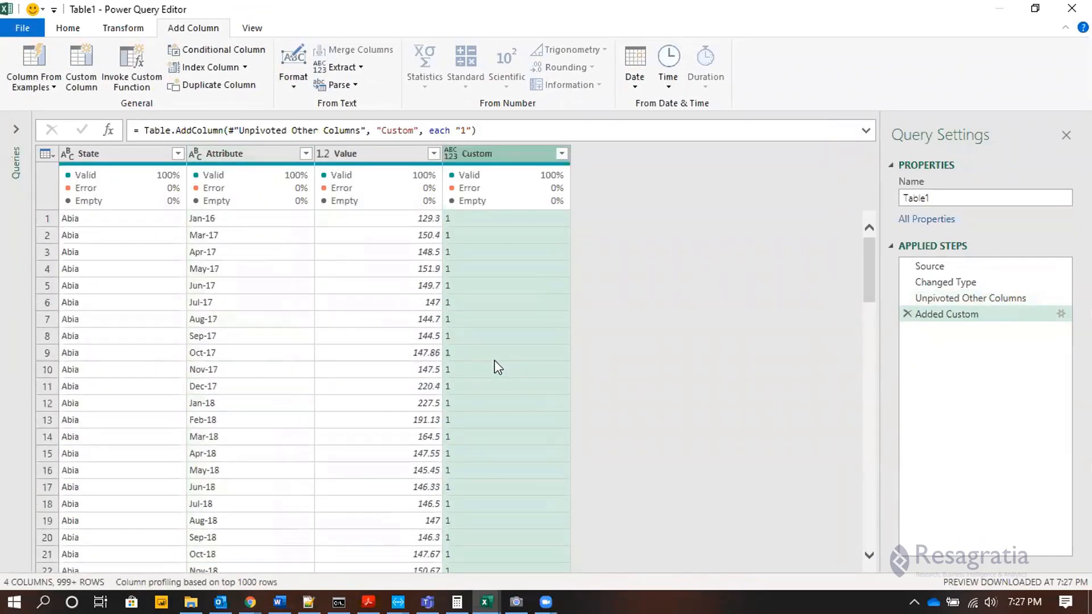
drag(508, 153, 247, 149)
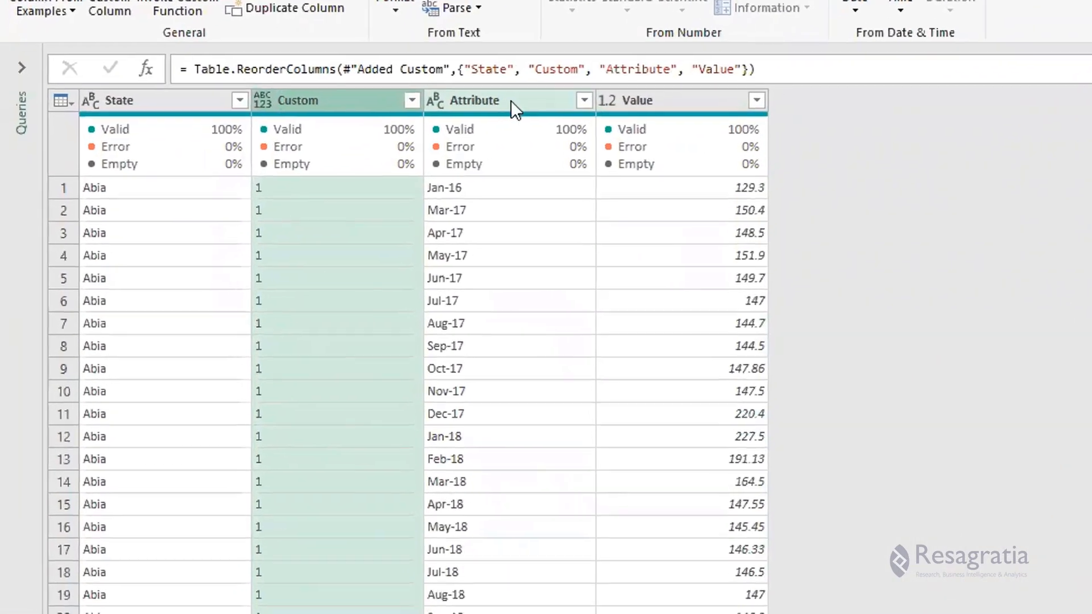
- Set up a merge of the Custom and Attribute columns, in that order, with Date as the new column name
ctrl+click(541, 87)
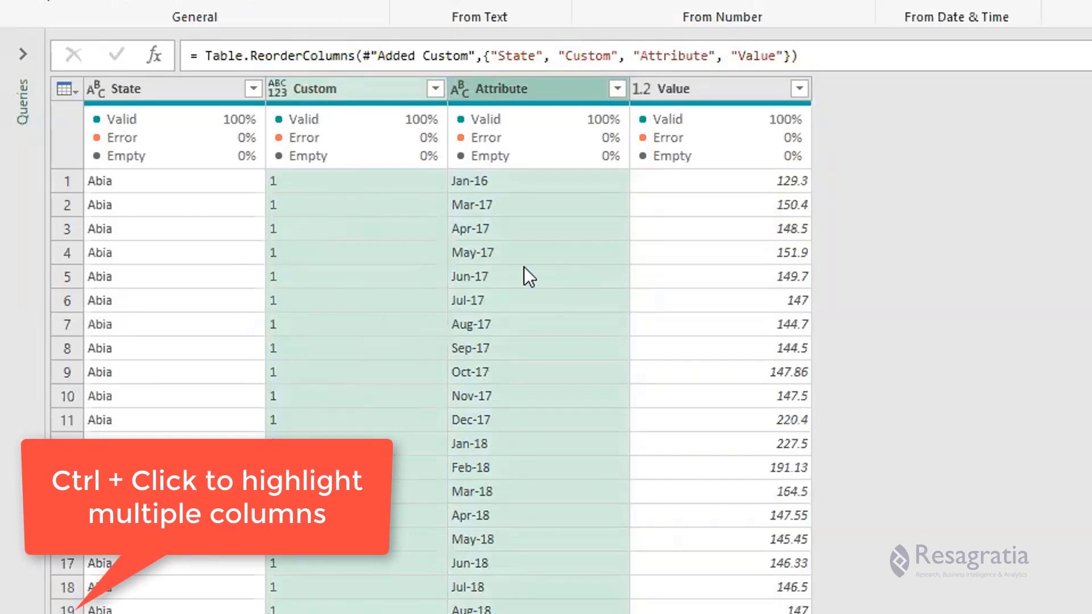
click(364, 91)
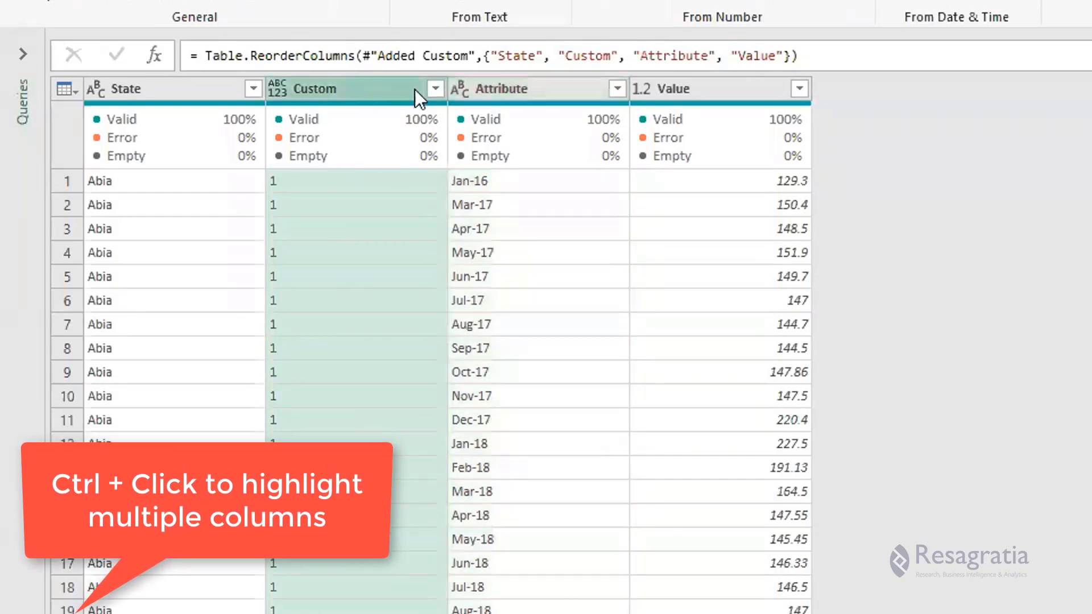
ctrl+click(550, 87)
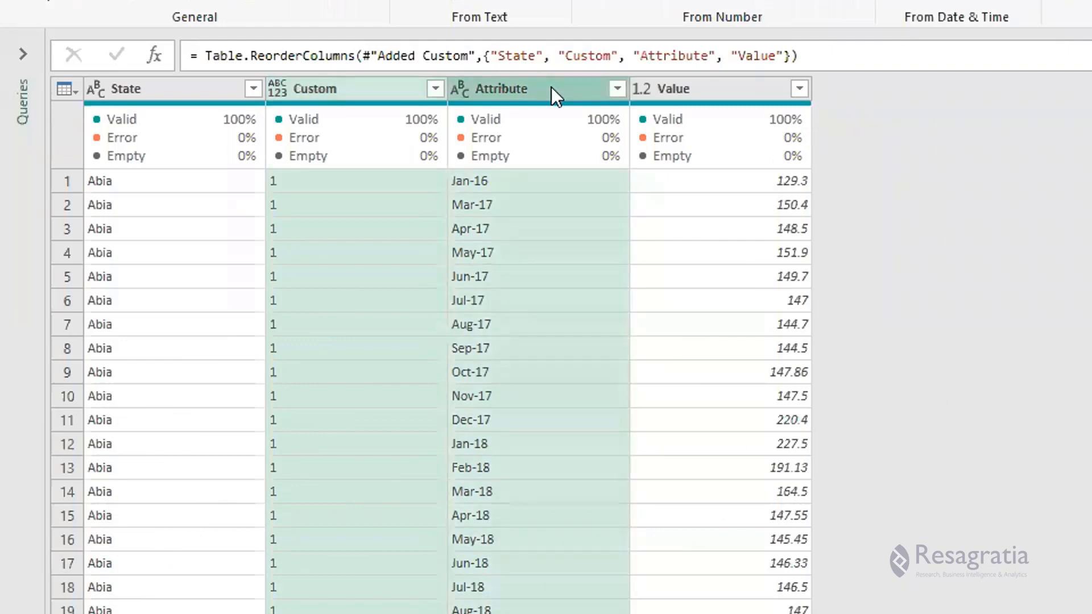
right_click(551, 87)
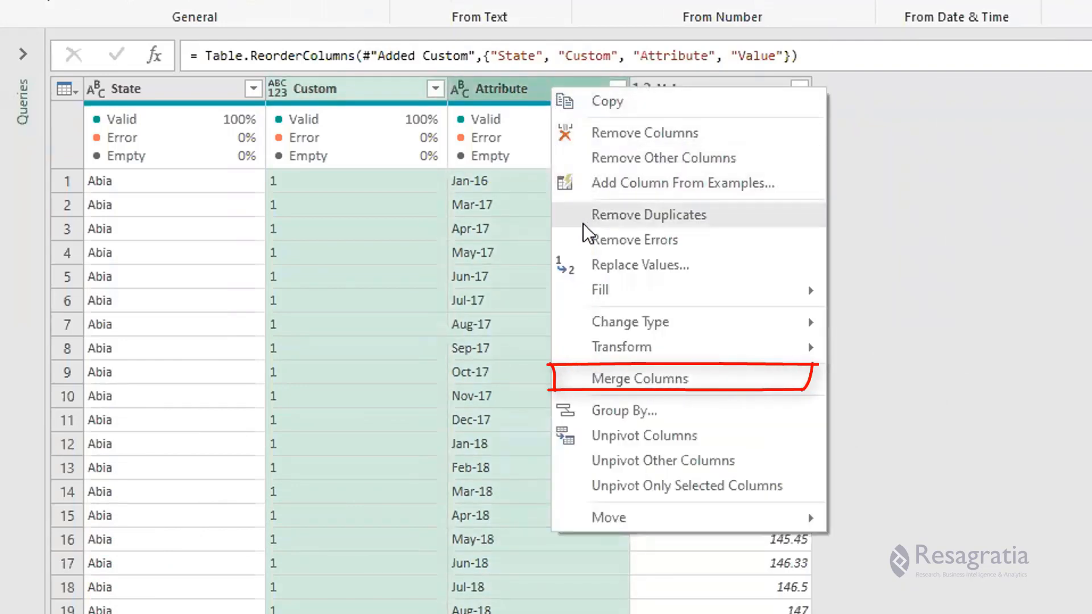
click(698, 380)
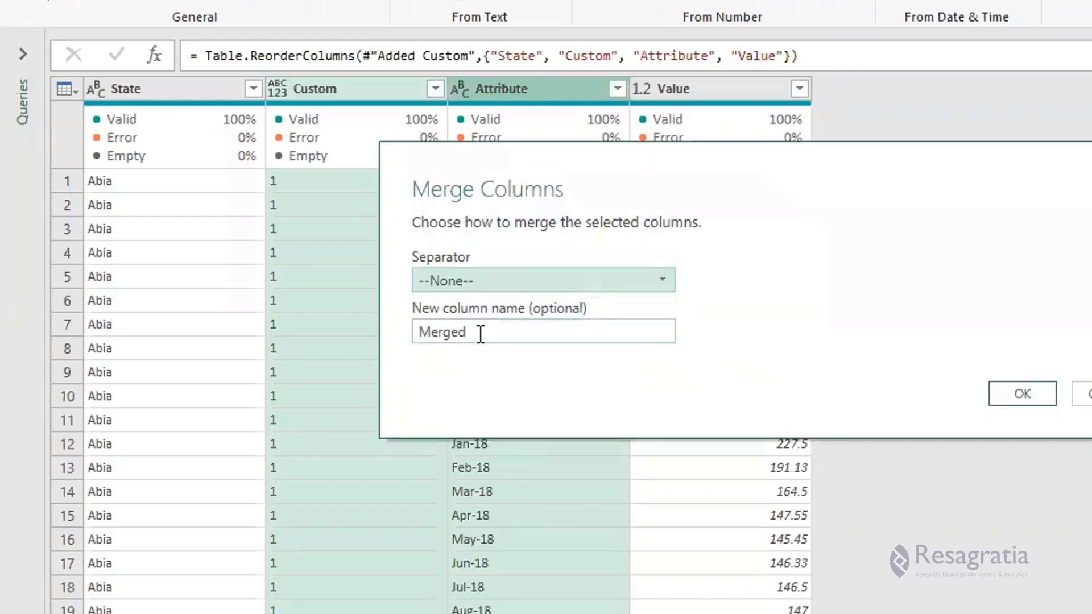
drag(480, 335, 398, 337)
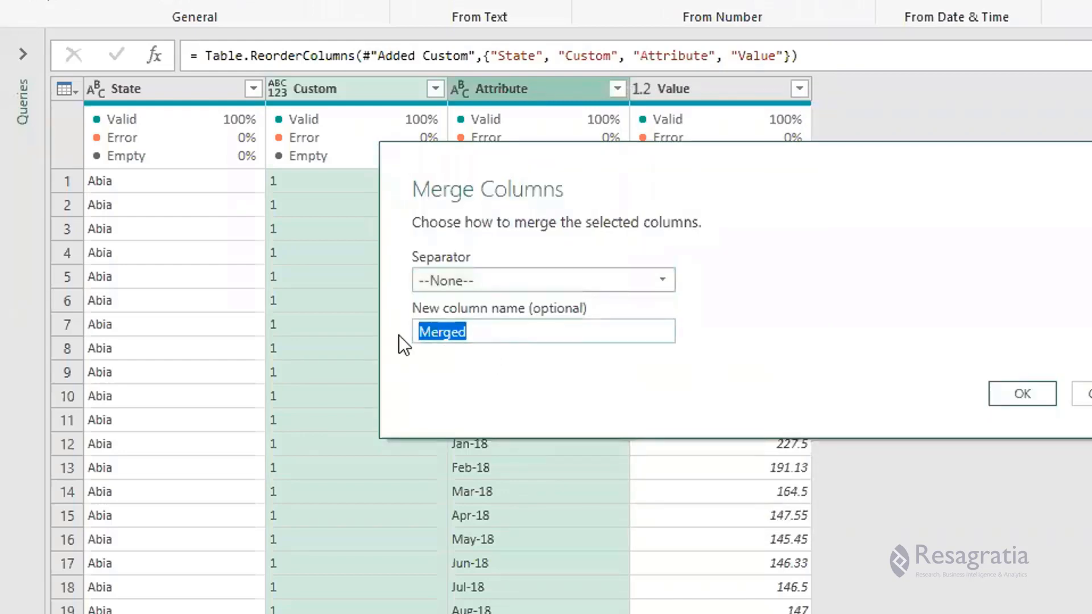
text(Date)
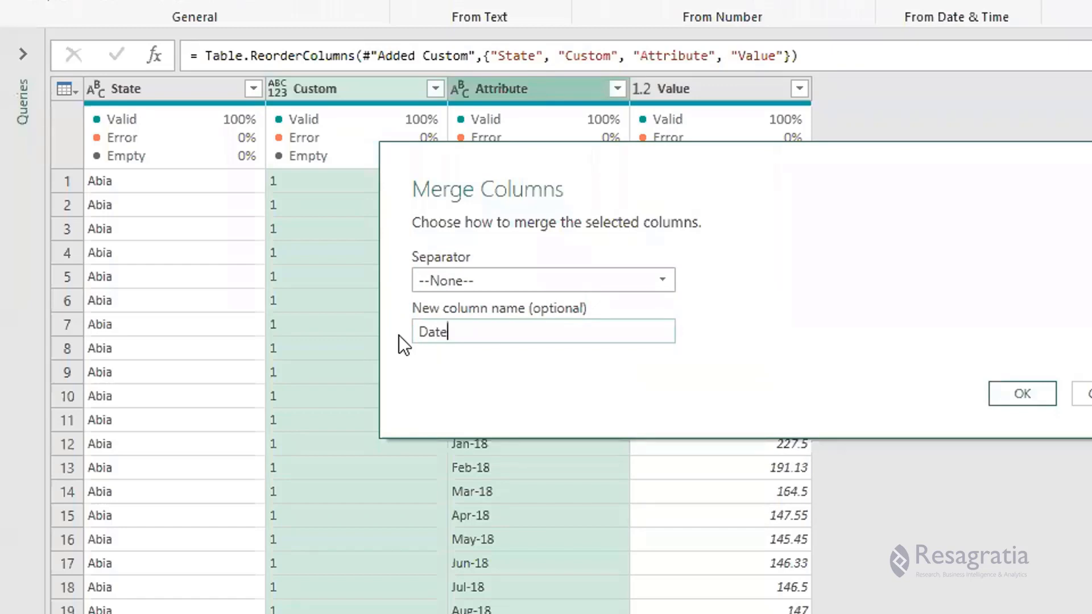
- Set a custom hyphen "-" as the merge separator and complete the column merge
click(653, 281)
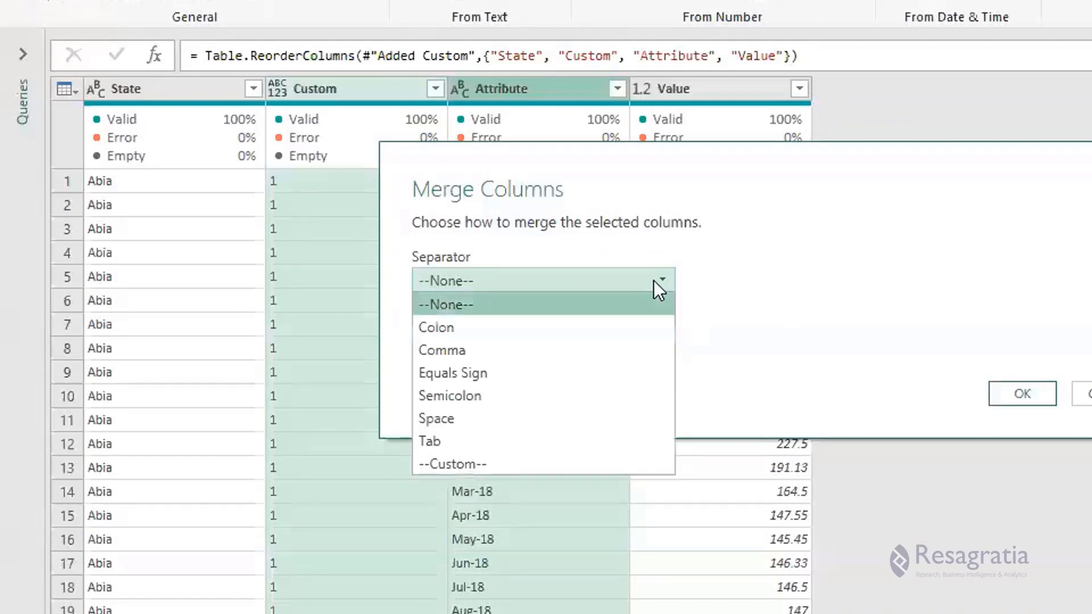
click(480, 466)
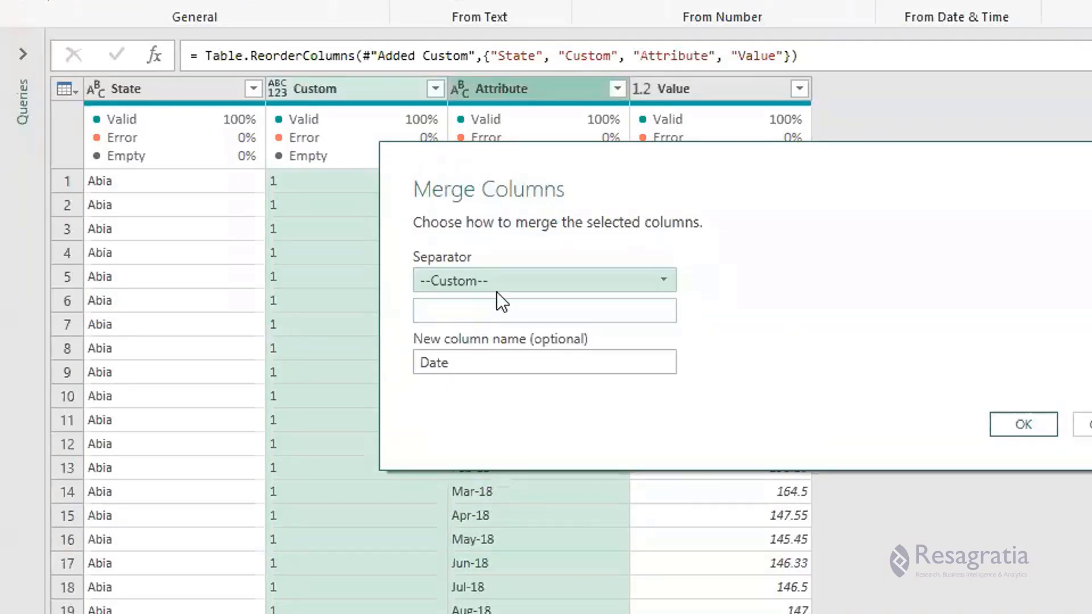
click(520, 282)
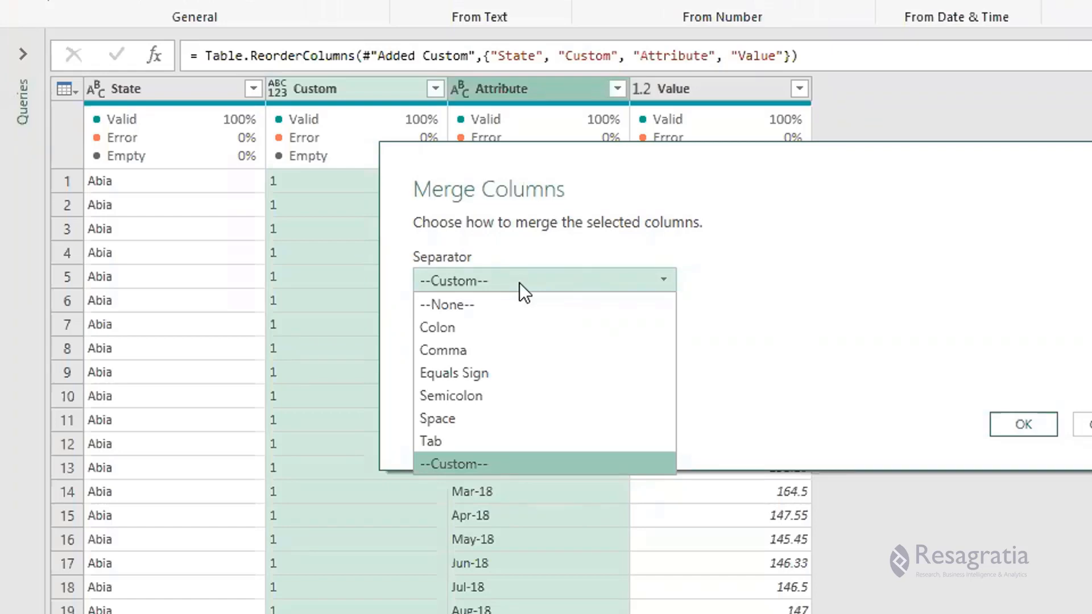
click(520, 282)
click(478, 307)
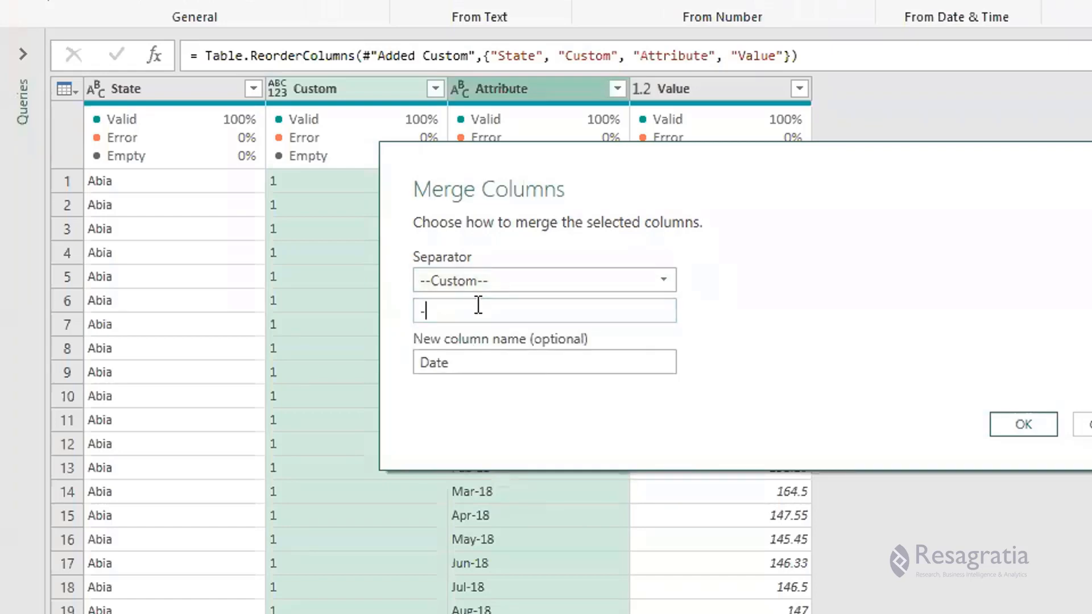
text(-)
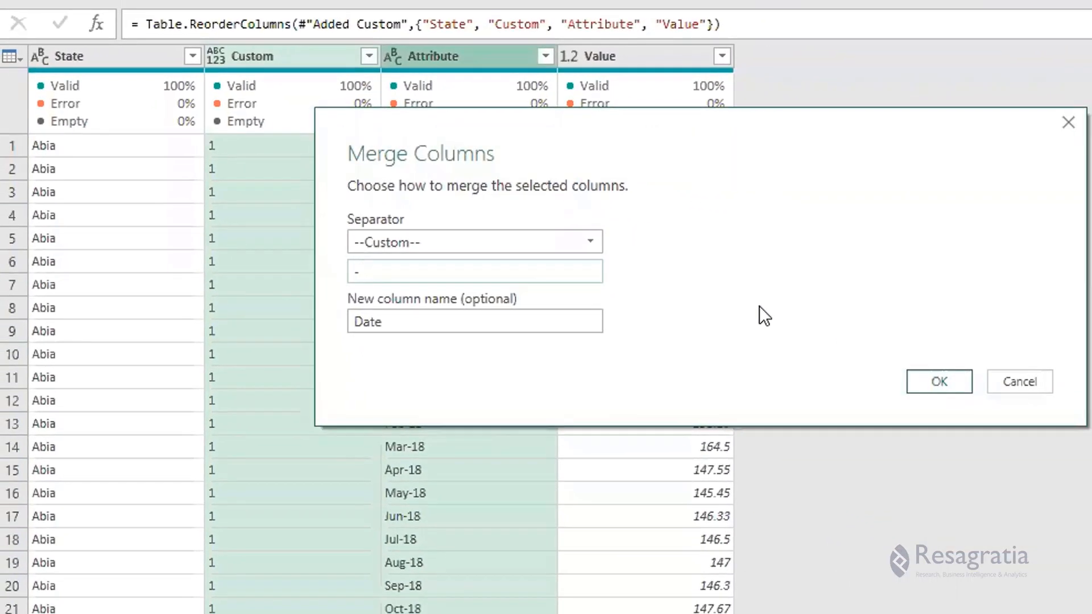
click(931, 379)
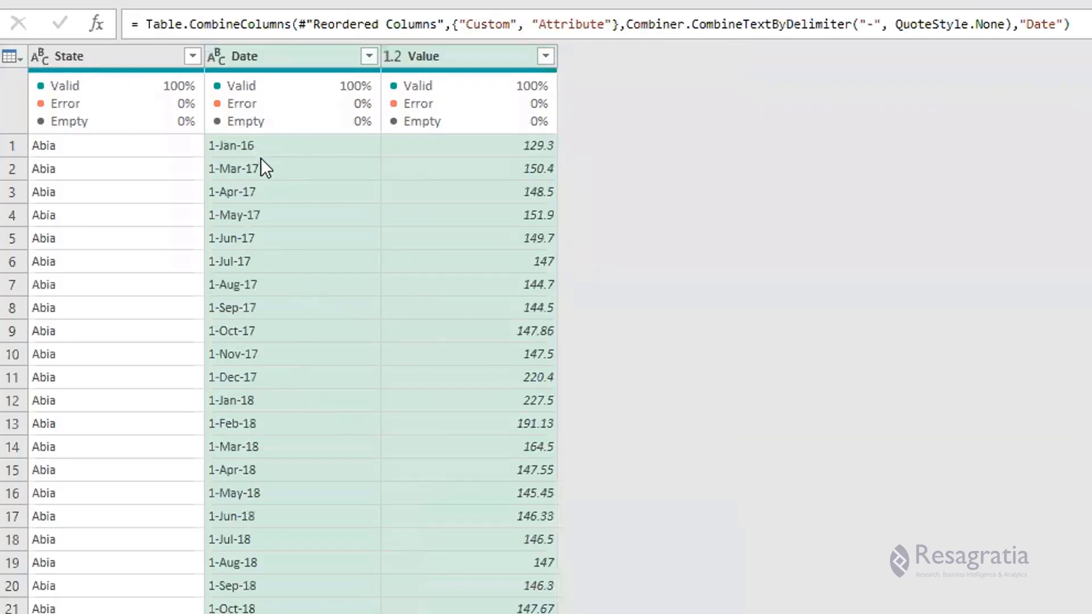
- Change the merged Date column's data type from text to Date and check the converted rows
scroll(269, 290, down, 9)
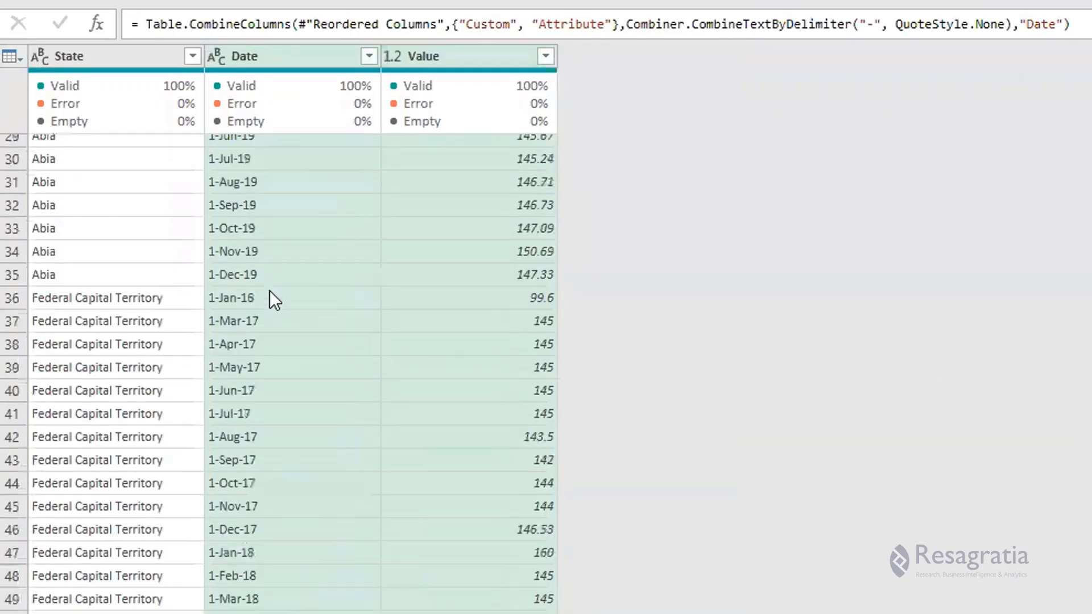
scroll(254, 415, down, 8)
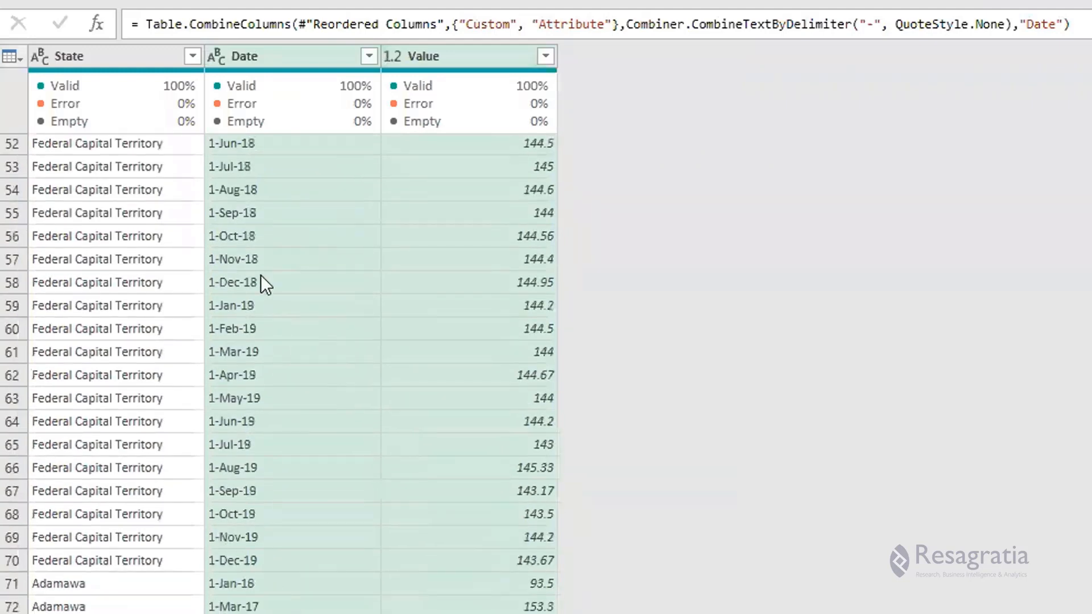
scroll(260, 275, up, 17)
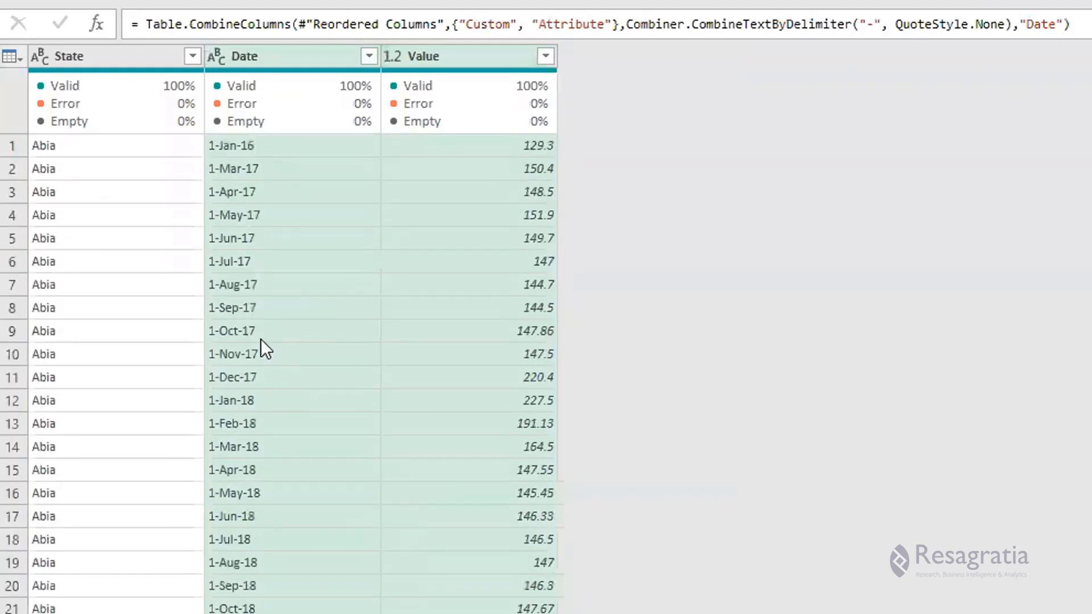
click(218, 61)
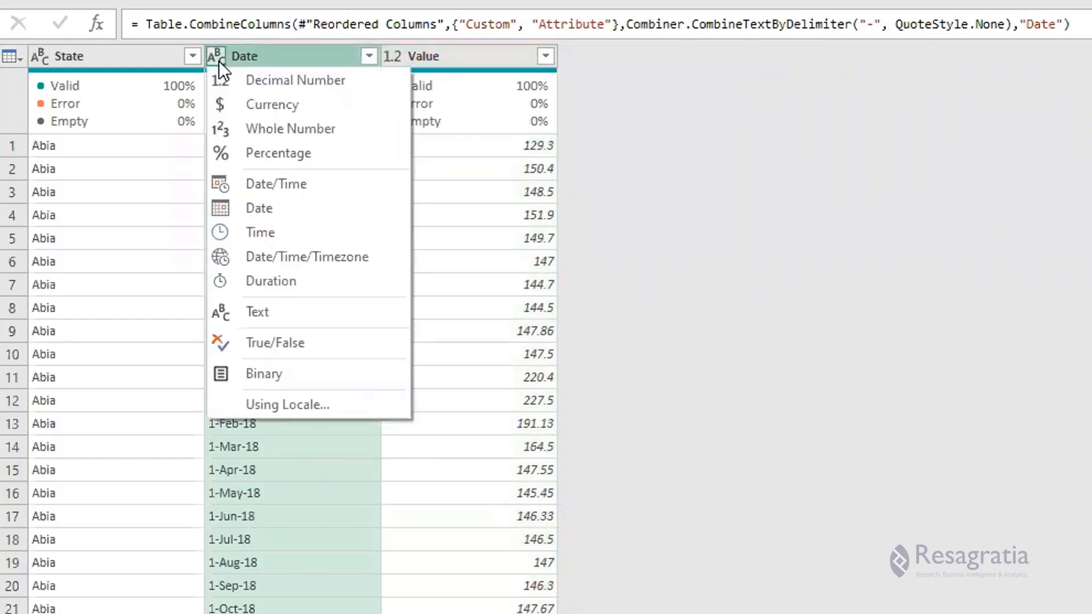
click(217, 205)
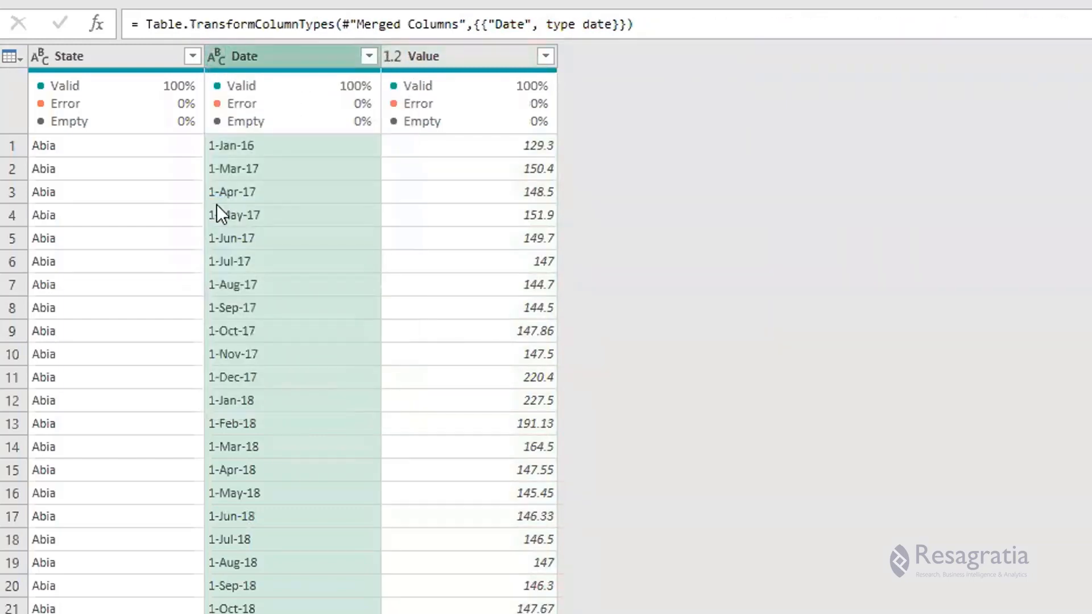
scroll(325, 184, down, 20)
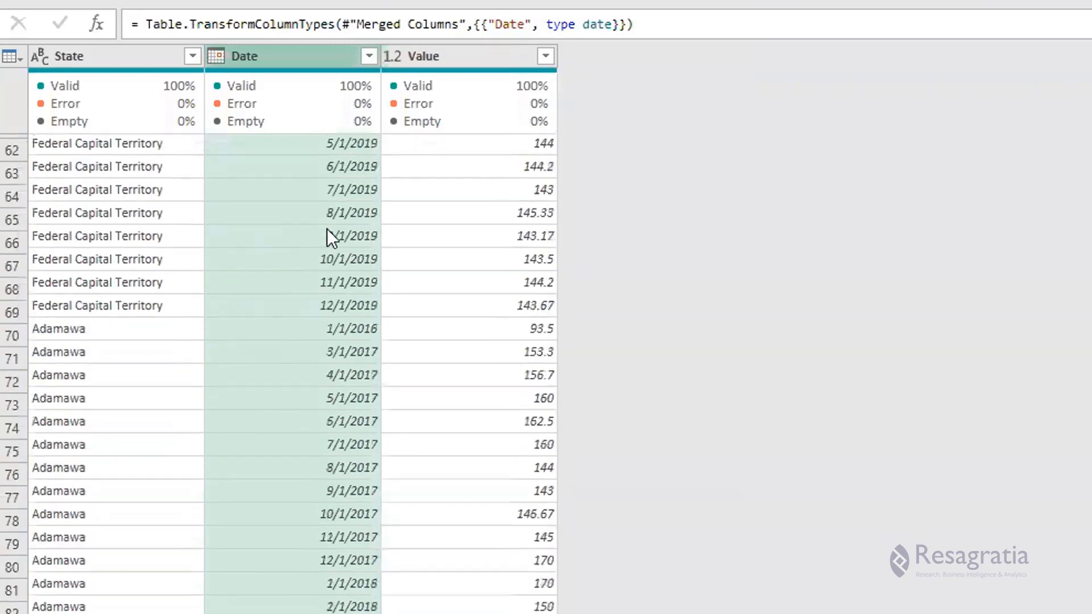
scroll(326, 230, down, 12)
scroll(327, 231, up, 20)
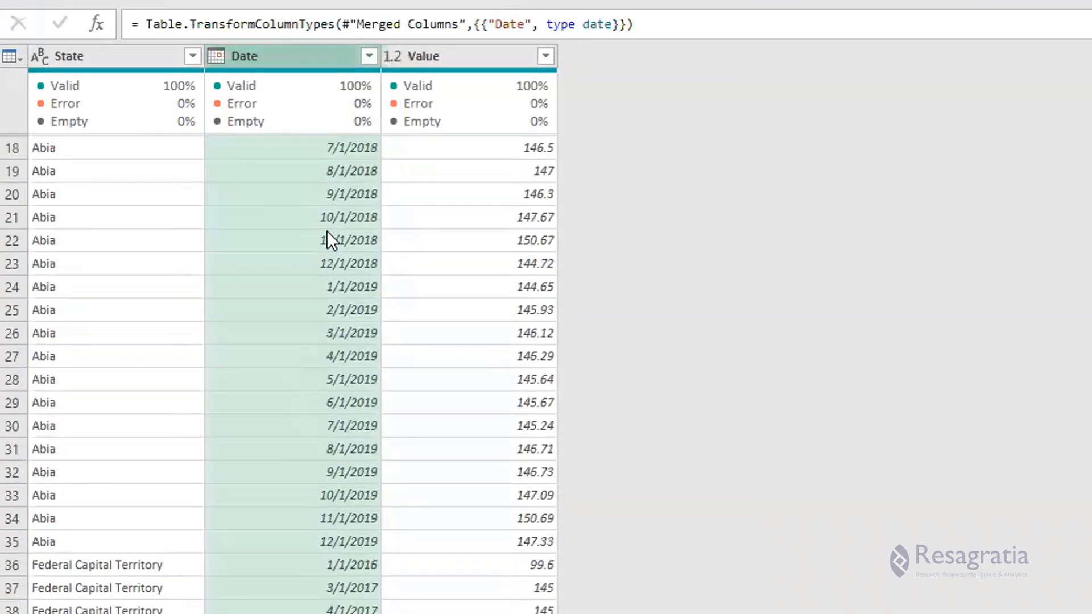
scroll(326, 230, up, 6)
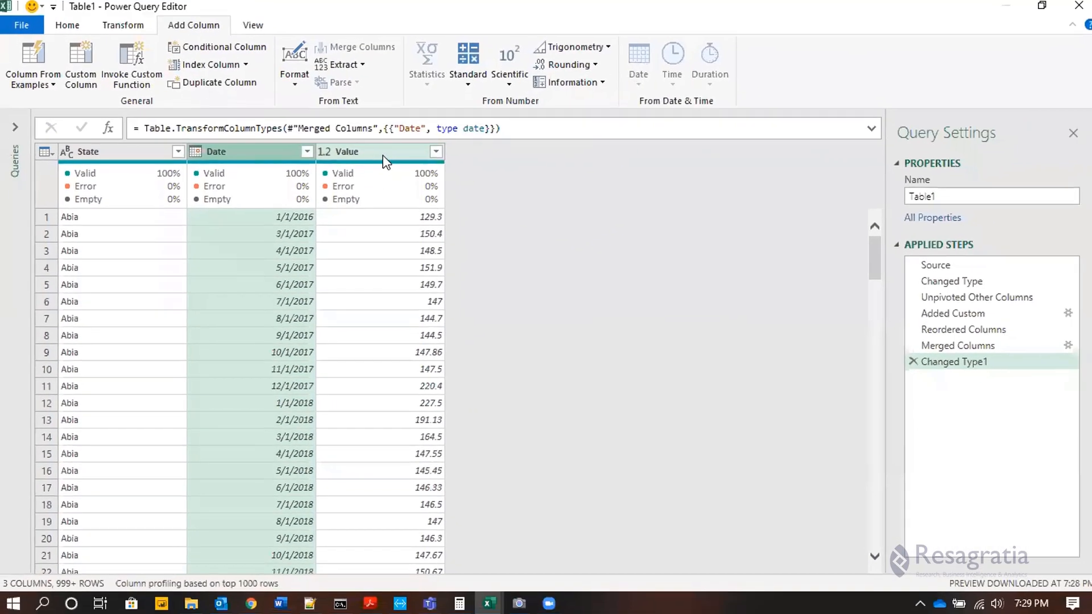
- Review the query's data at the Source and first Changed Type applied steps
click(113, 152)
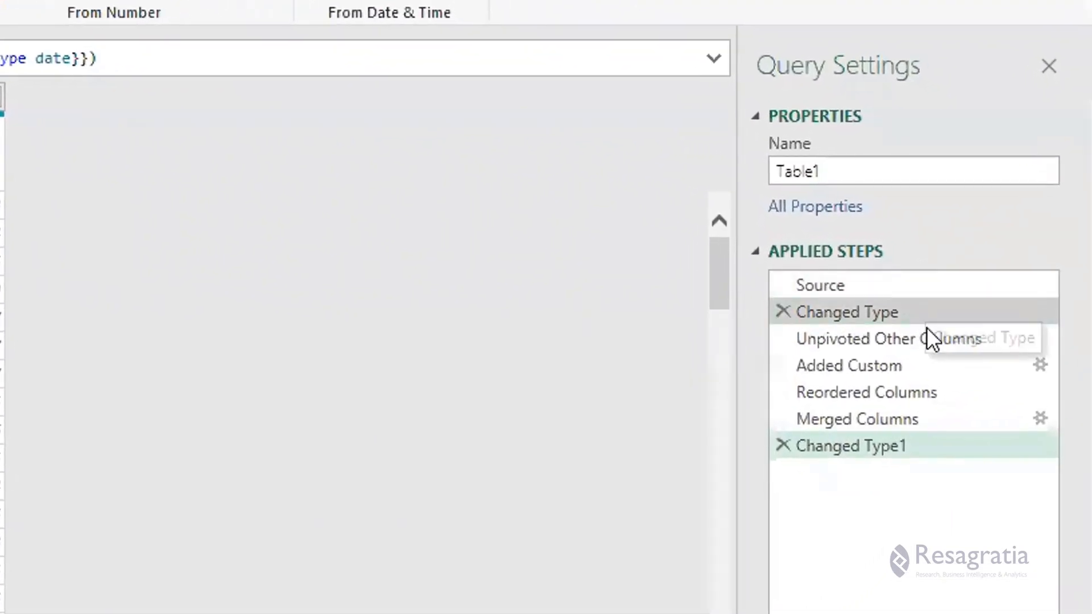
click(932, 286)
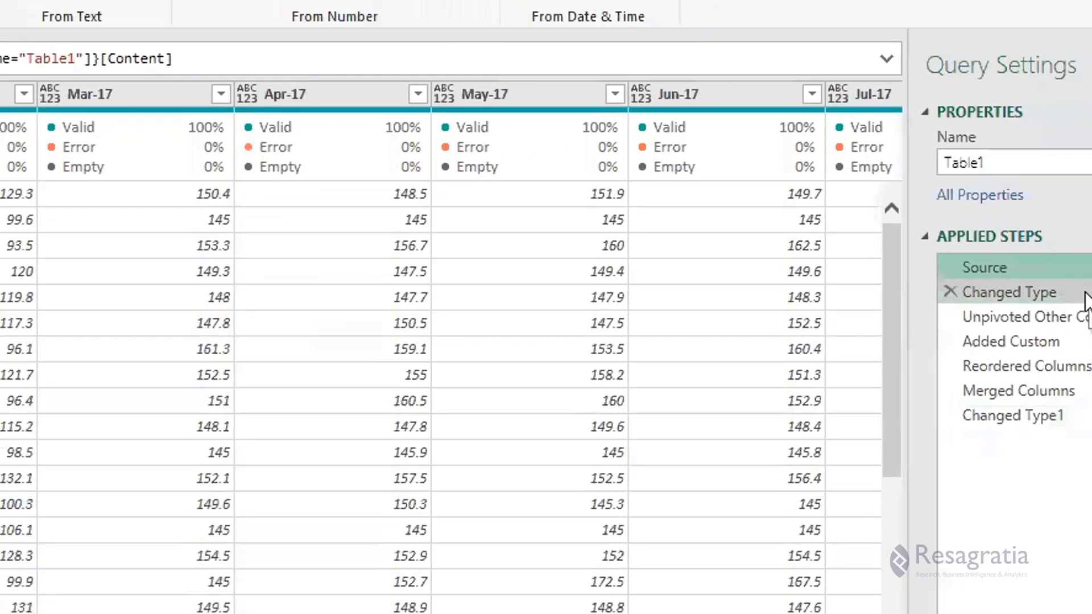
click(949, 291)
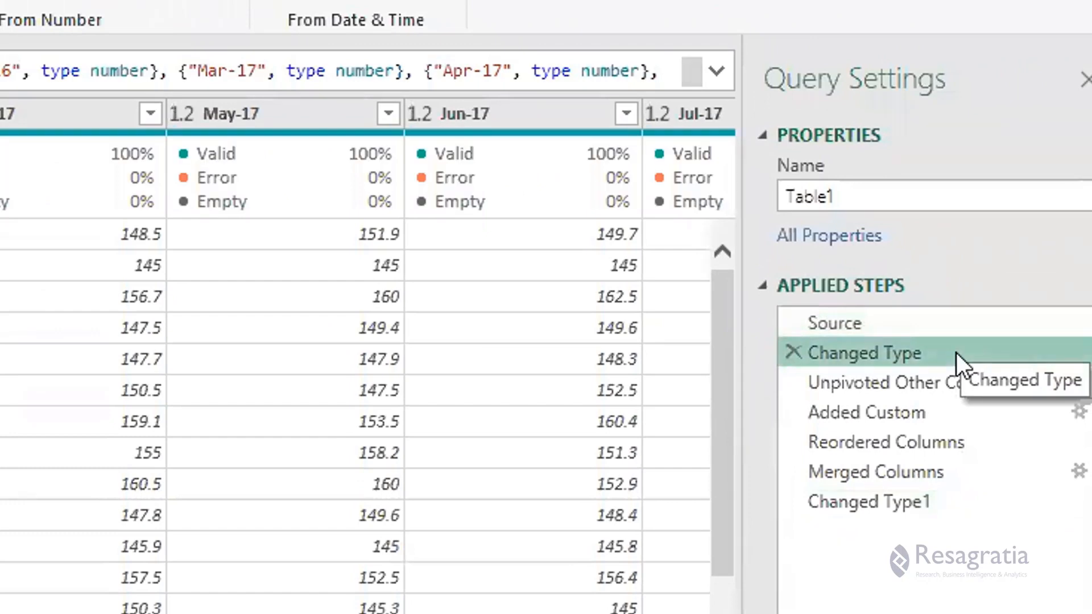
- Finish reviewing the applied steps and load the query results as a table in a new worksheet
click(953, 375)
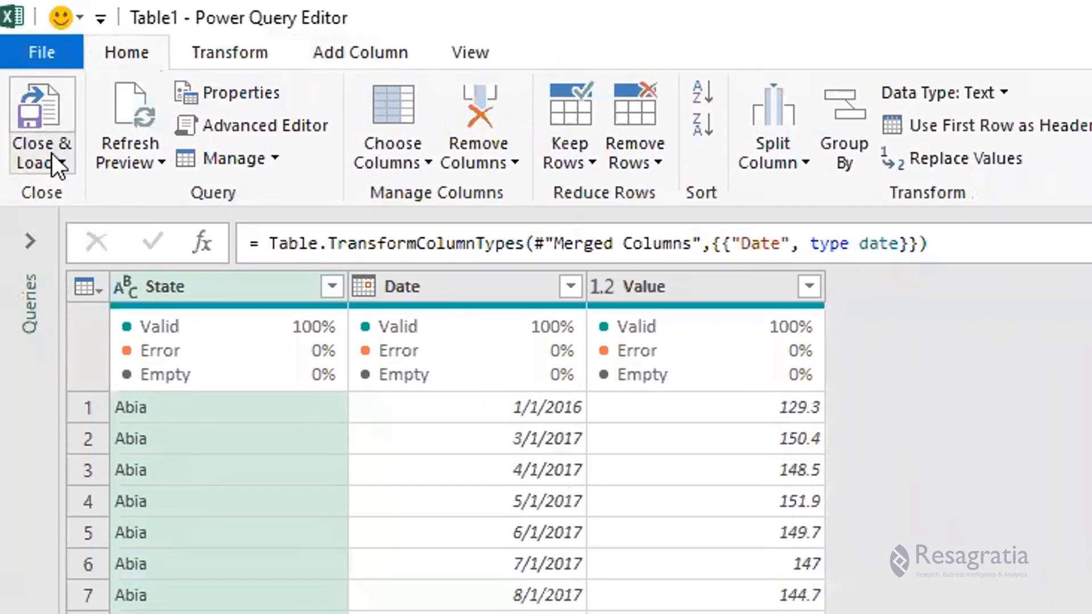
click(56, 162)
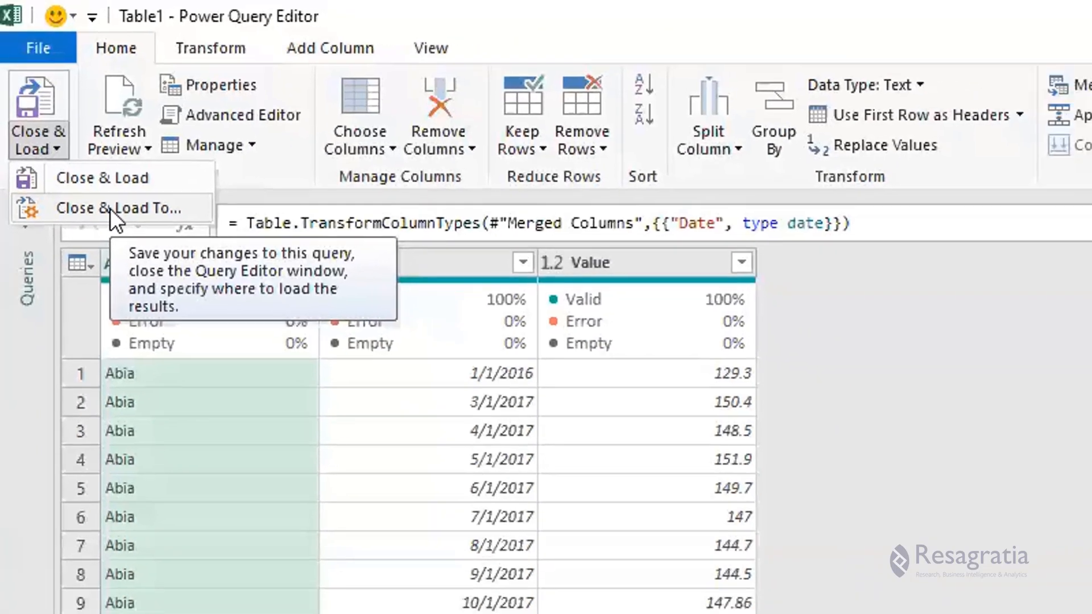
click(120, 228)
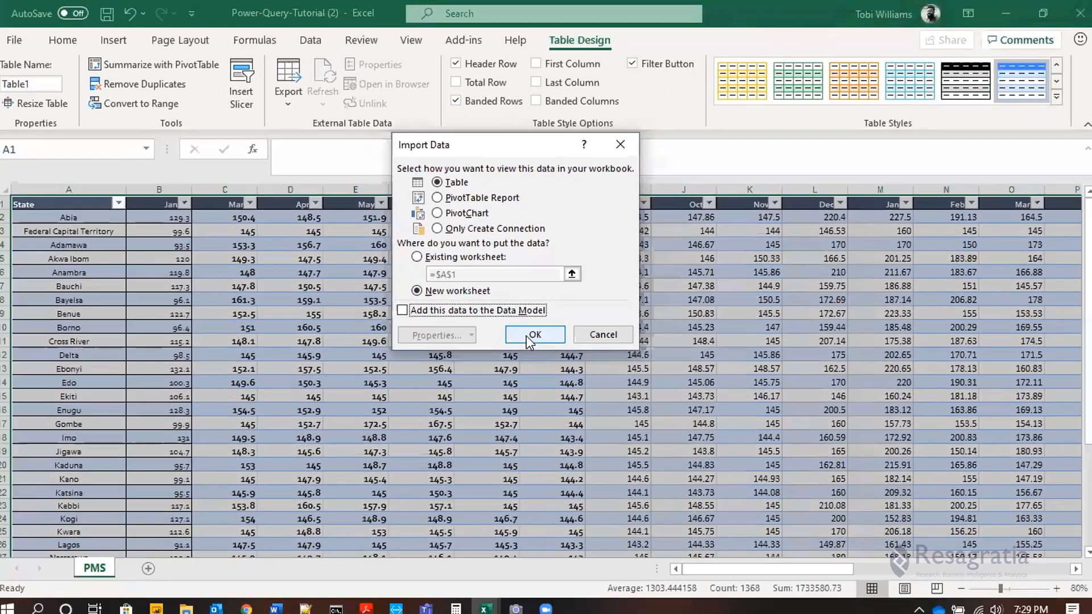
click(515, 547)
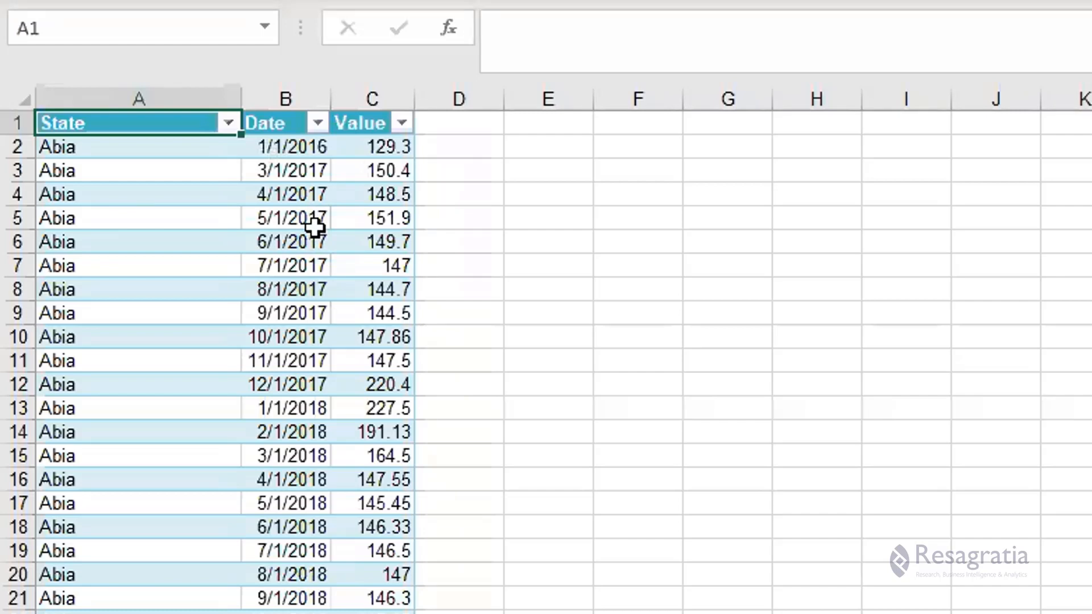
- Examine the loaded table's rows and its State, Date and Value columns in the new worksheet
scroll(314, 227, down, 15)
scroll(318, 233, up, 15)
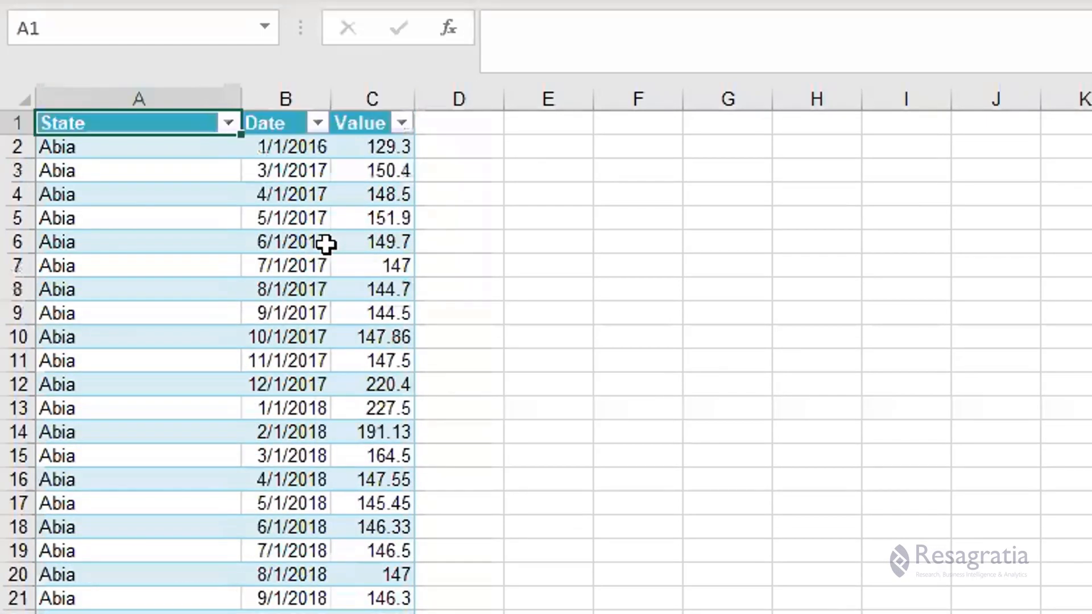
click(359, 119)
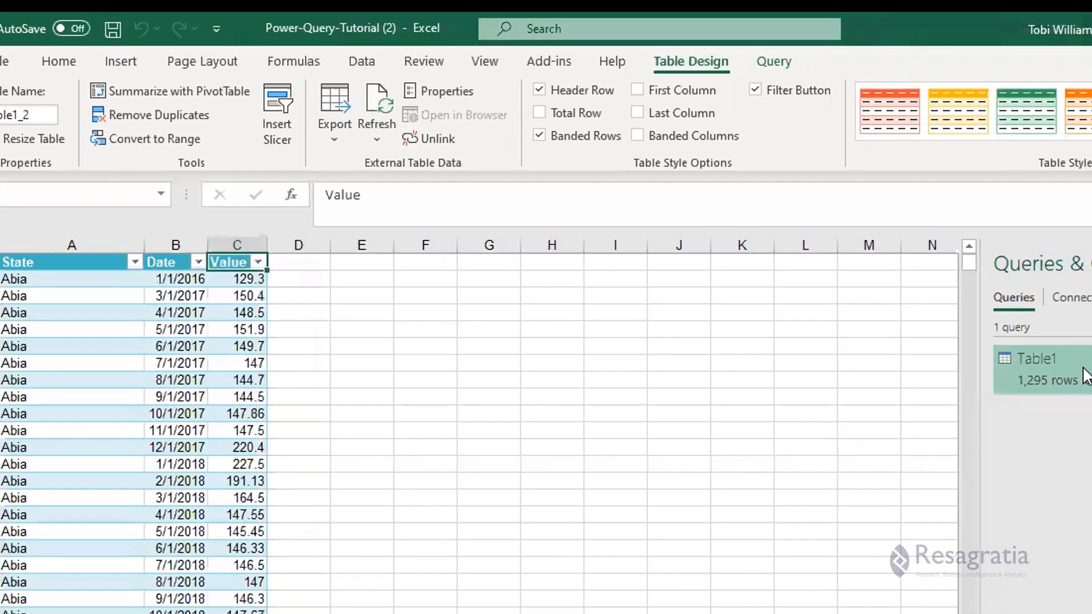
- Reopen the loaded Table1 query for editing in Power Query Editor
right_click(1085, 371)
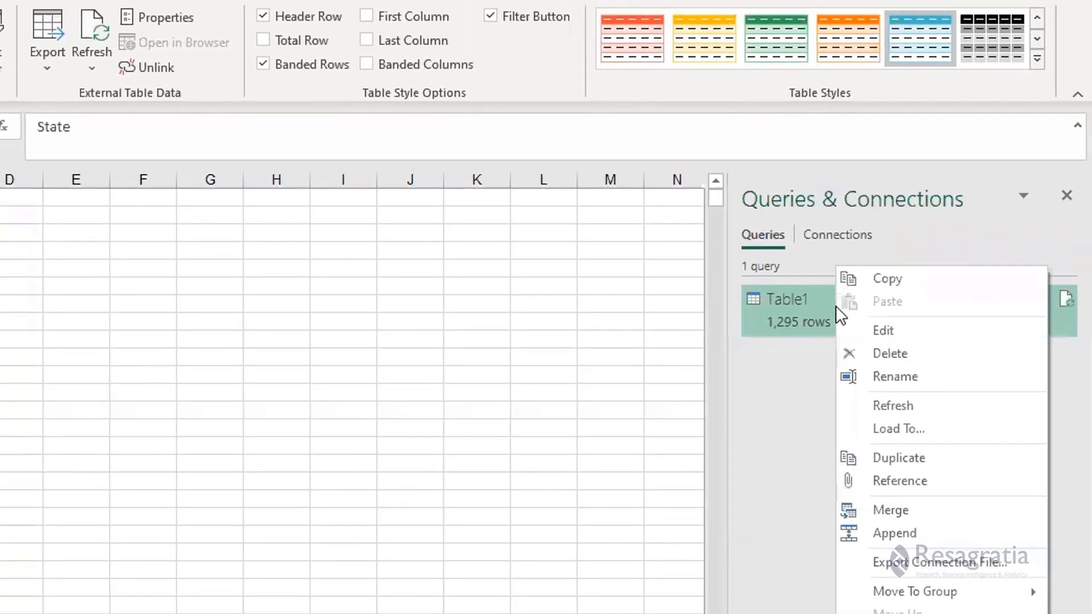
click(789, 422)
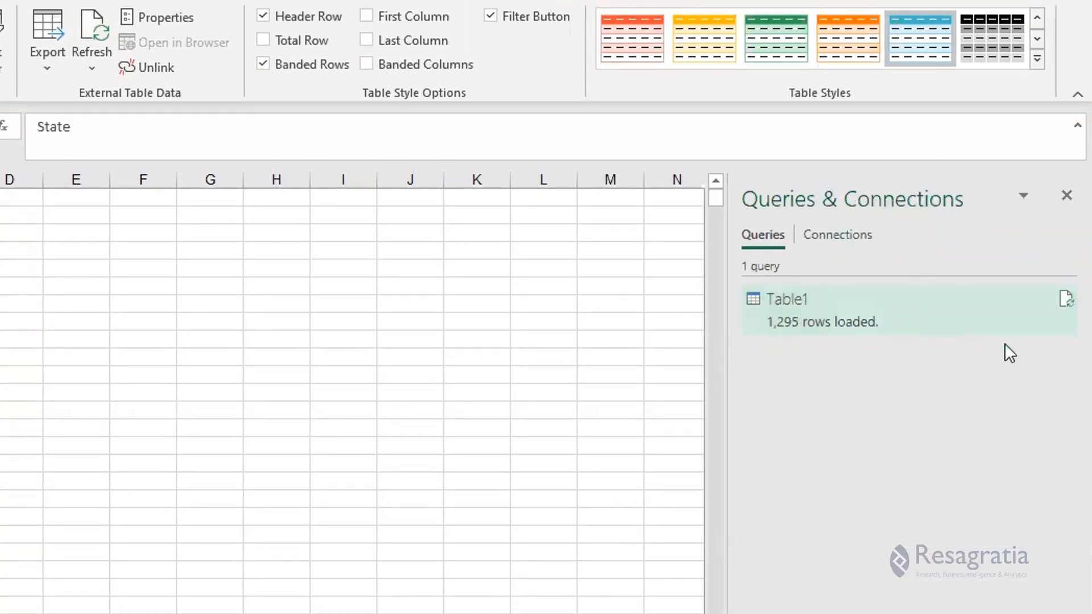
click(1, 335)
click(903, 309)
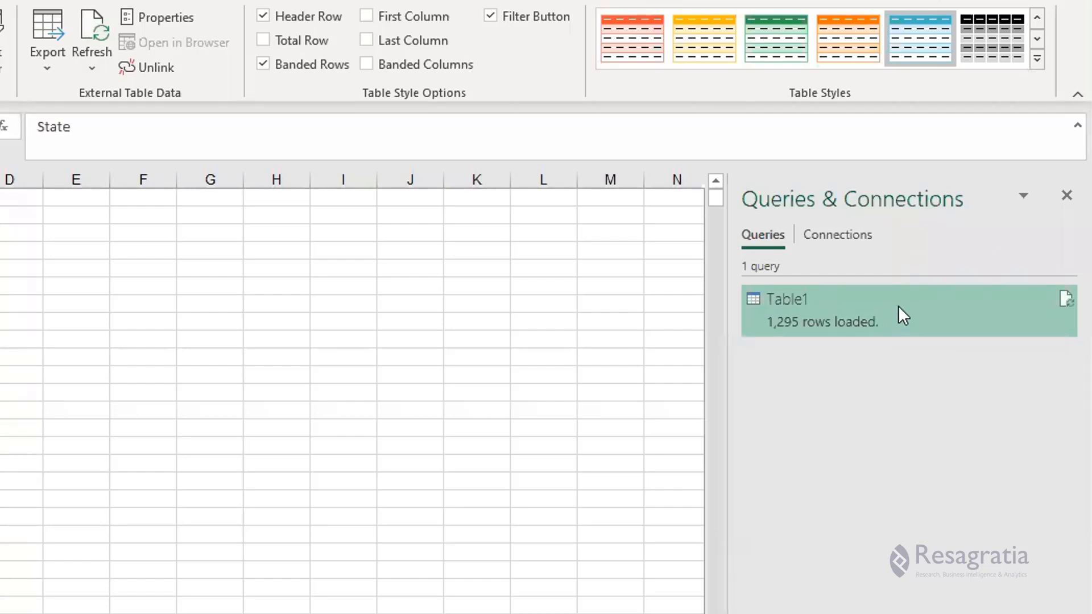
right_click(899, 305)
click(907, 332)
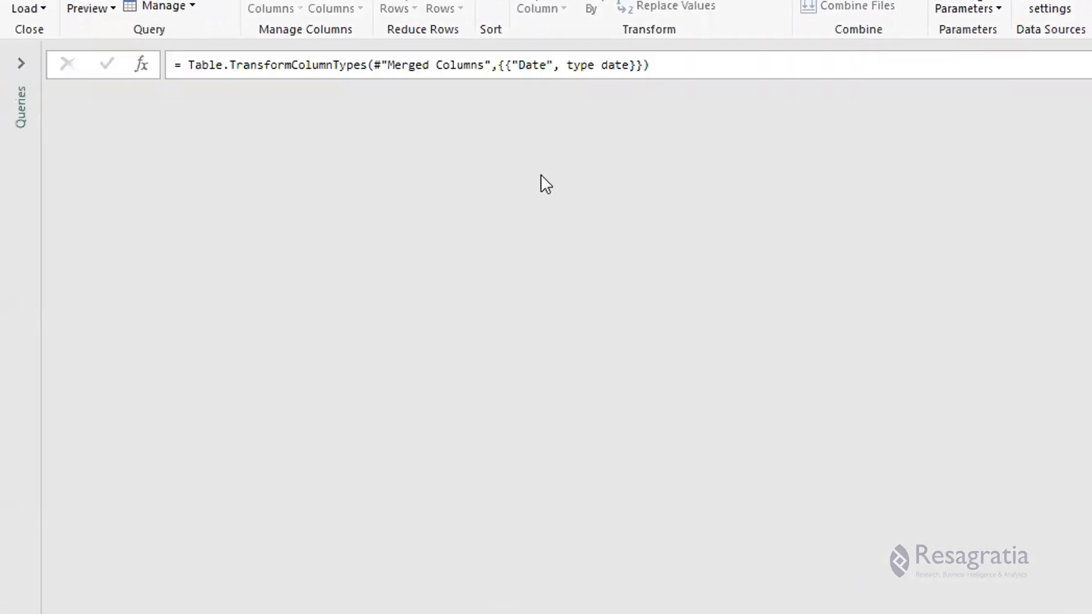
- Rename the Value column to Fuel Price and load the updated query back into the worksheet
double_click(467, 97)
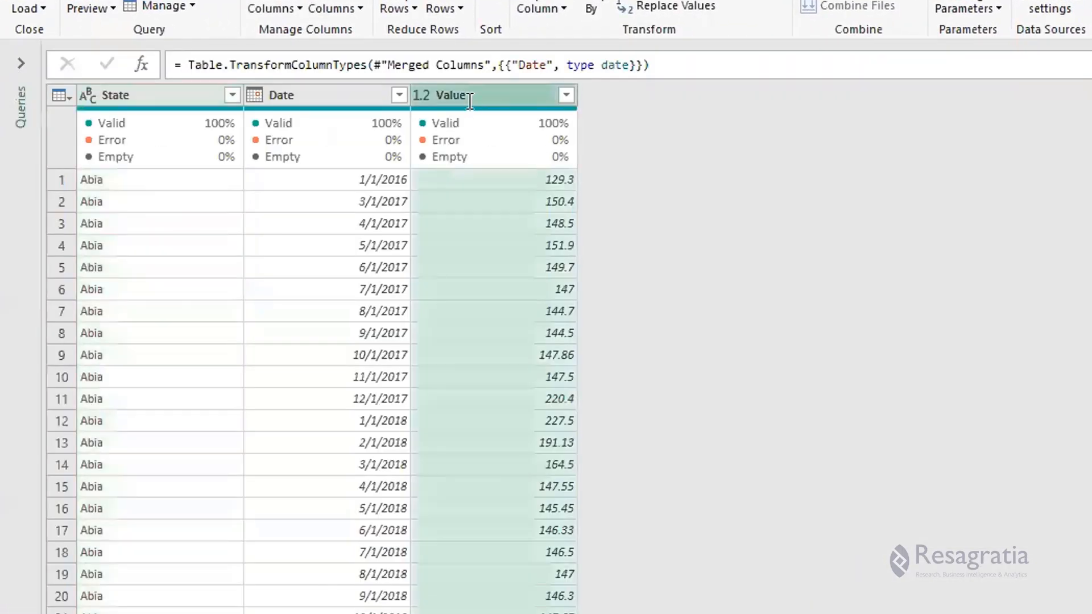
text(Fuel Price)
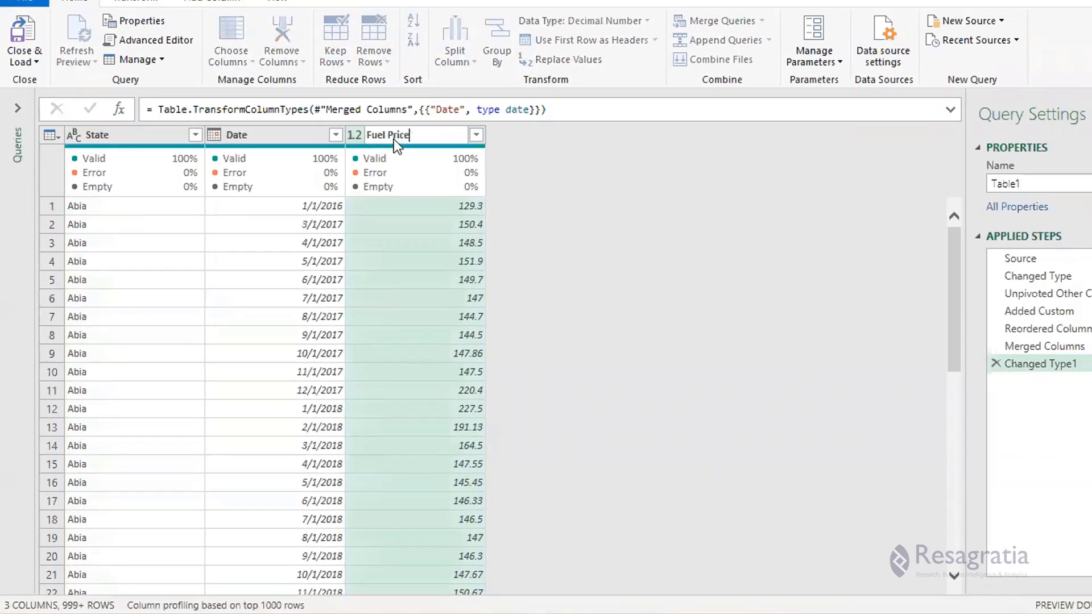
key(Return)
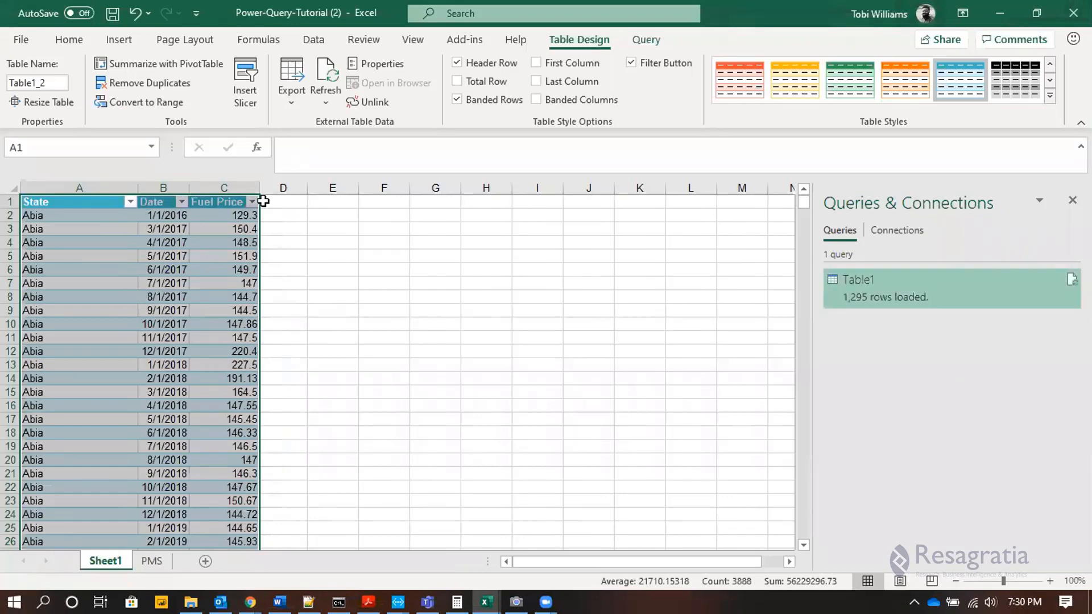
- Check the first entries of the Date column in the reloaded worksheet table
click(276, 214)
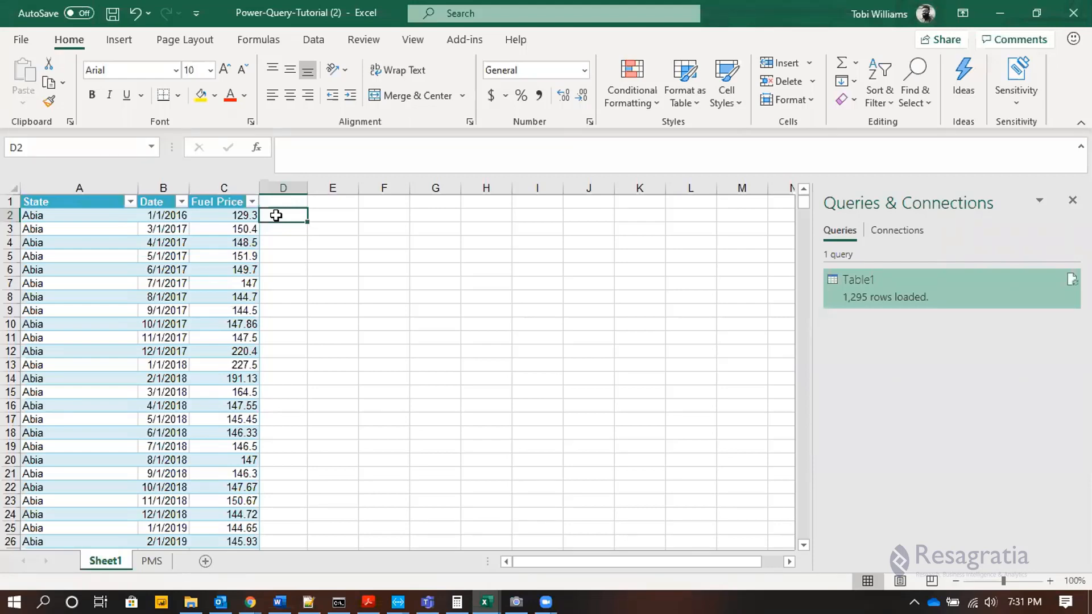
click(159, 215)
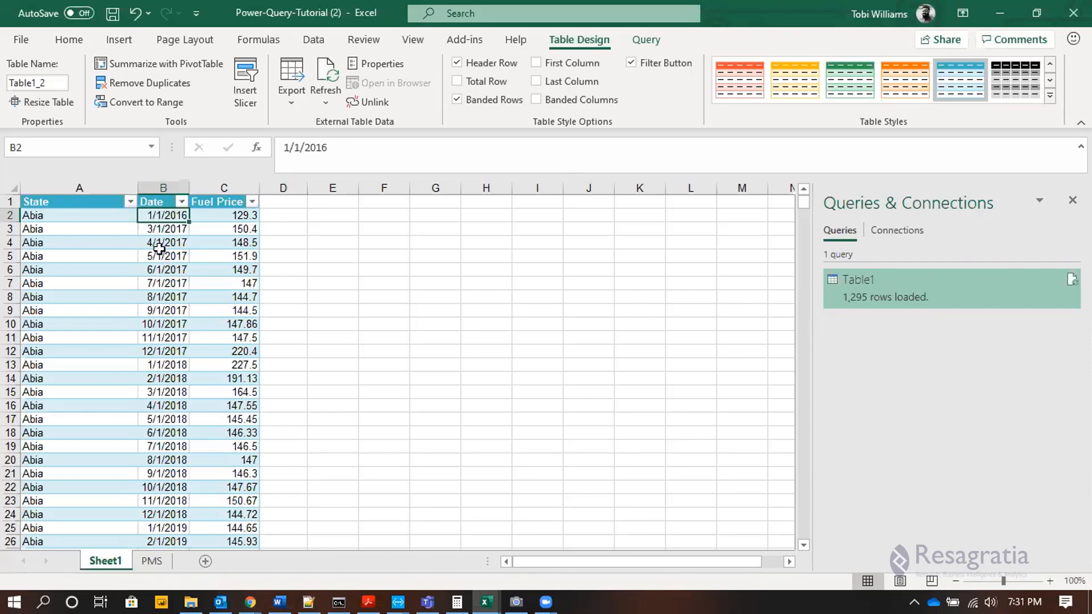
click(156, 230)
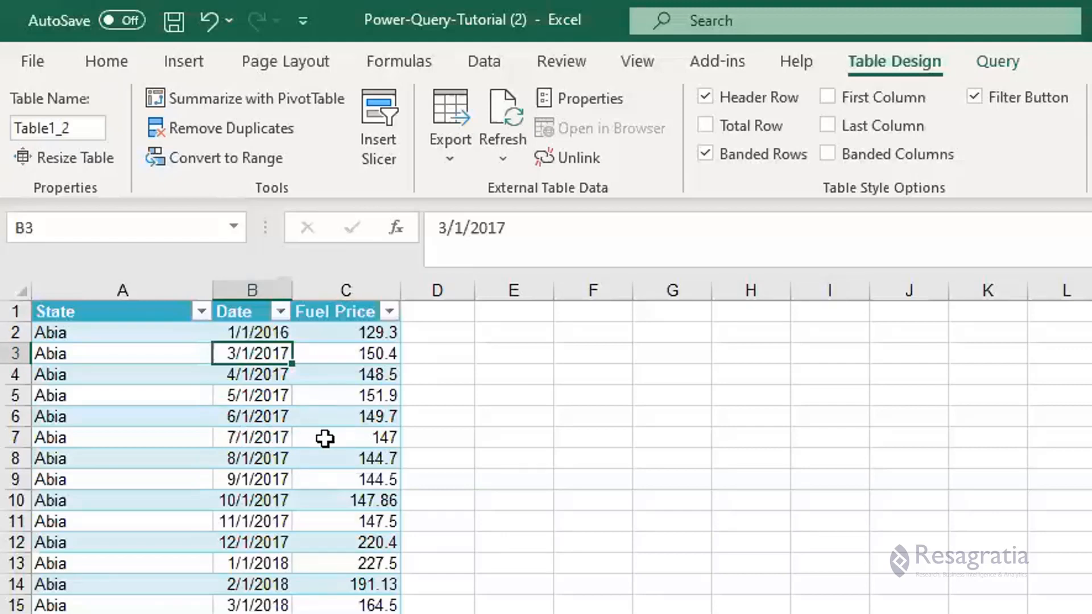
- Switch to the Excel Tables webinar PDF in Adobe Acrobat Reader, at the Dataset page
key(alt+Tab)
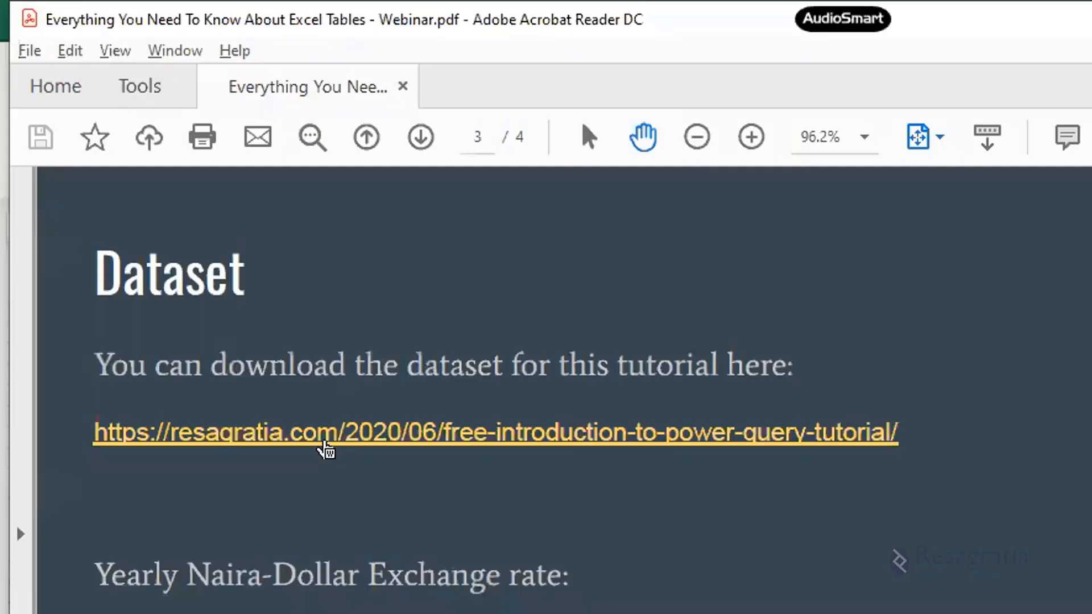